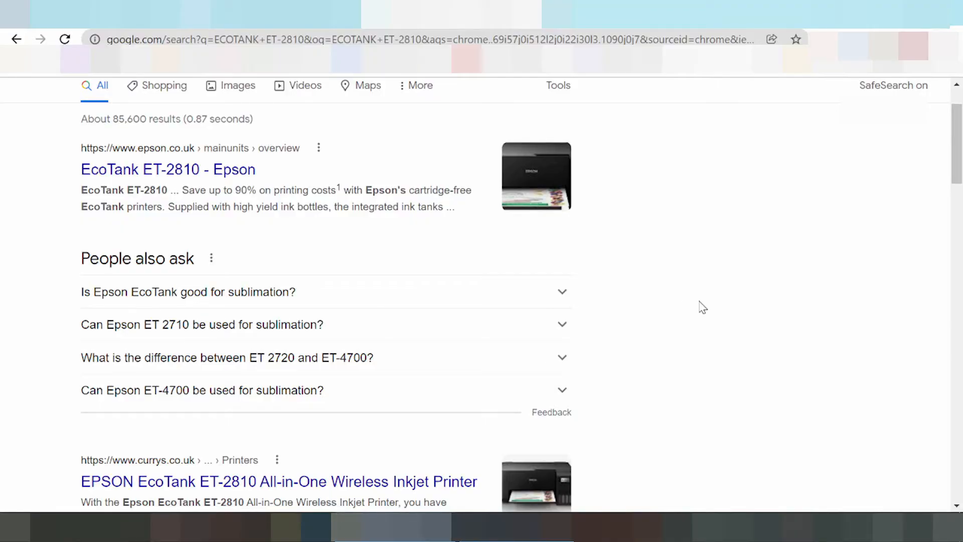
scroll(714, 315, "up", 1)
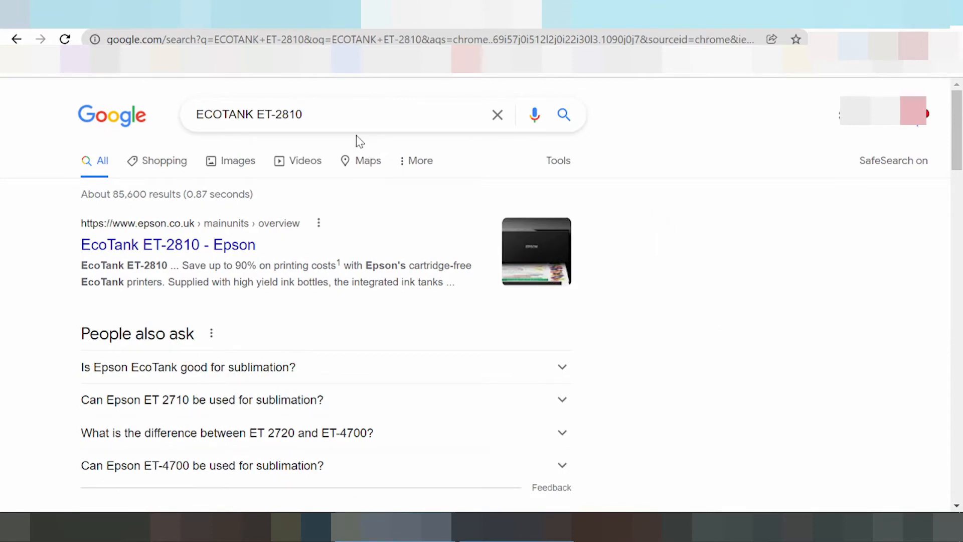
- Edit the query to "ECOTANK ET-2810 driver download", correcting the typo
left_click(360, 118)
type("dr")
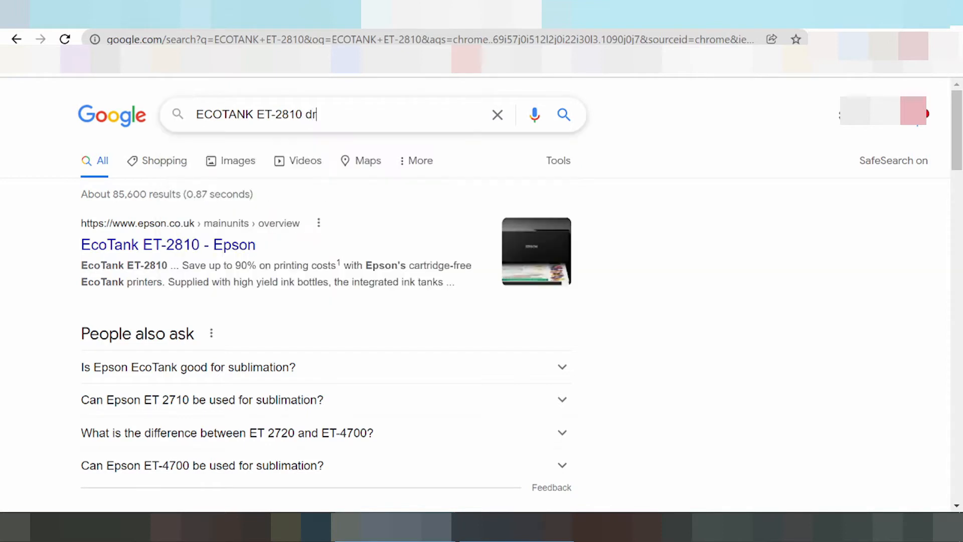
type("iver dwo")
key("BackSpace")
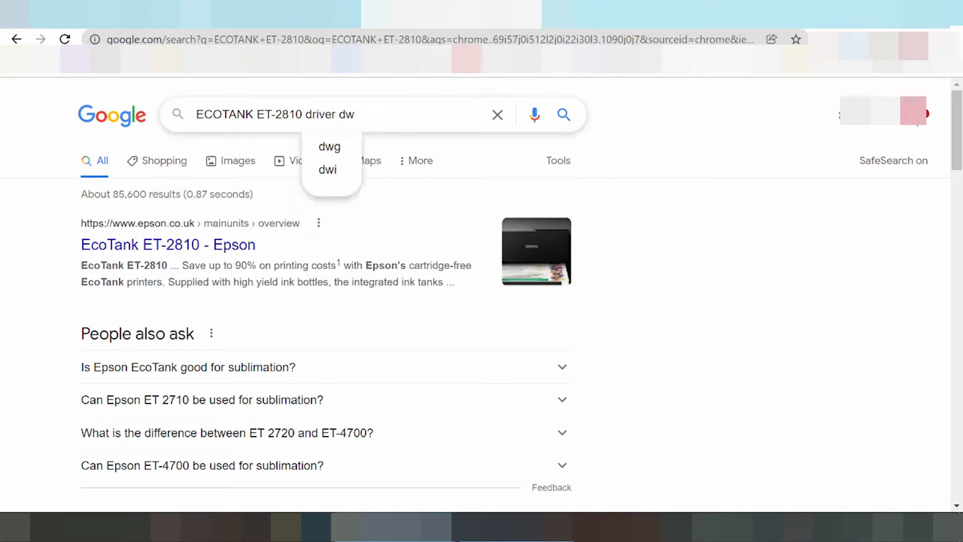
type("n")
key("BackSpace")
key("BackSpace")
type("ownl")
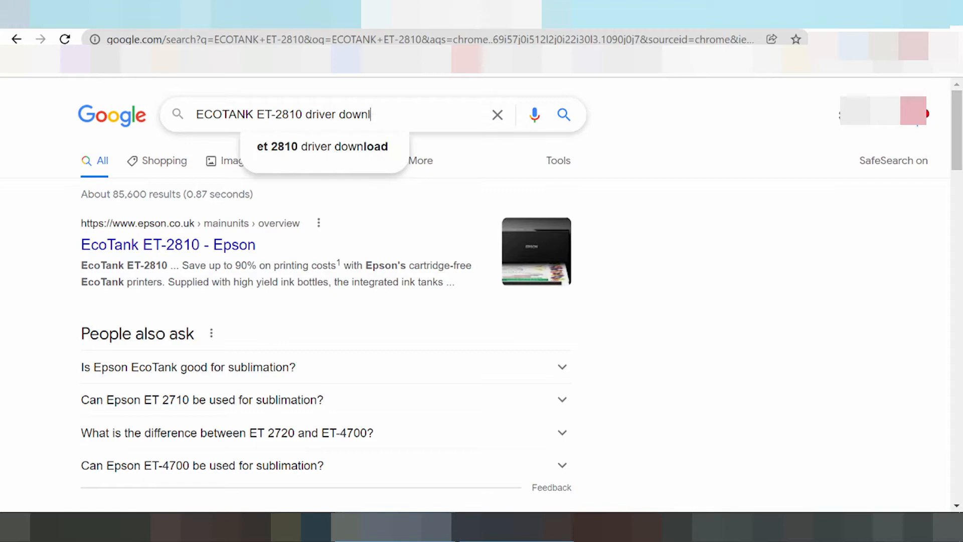
type("oad")
- Submit the driver download search and reach the Epson UK support result
key("Return")
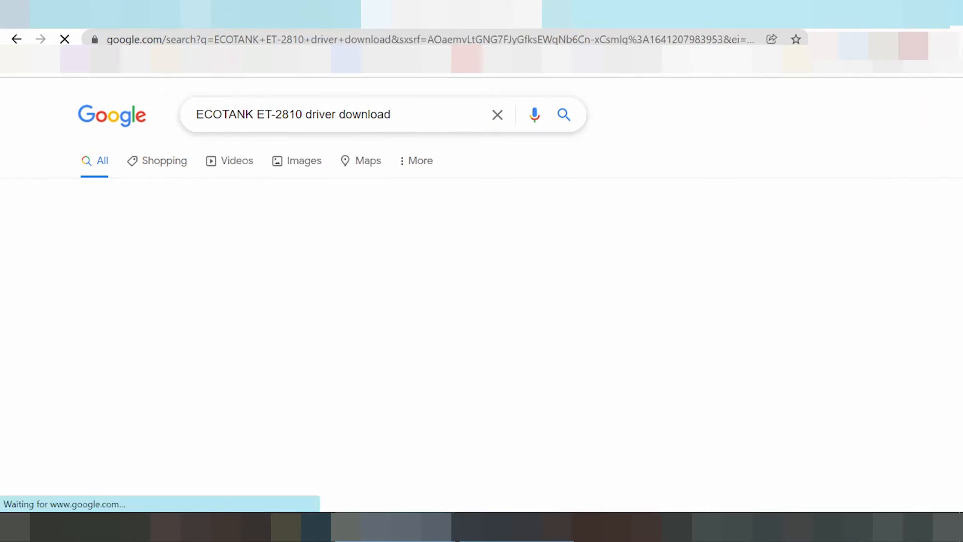
scroll(320, 192, "down", 2)
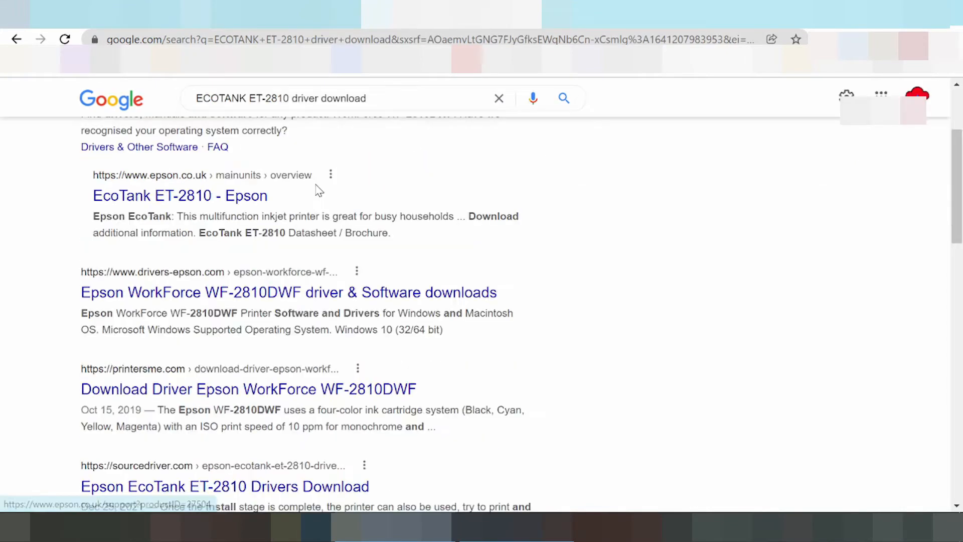
scroll(318, 187, "down", 1)
scroll(312, 180, "down", 1)
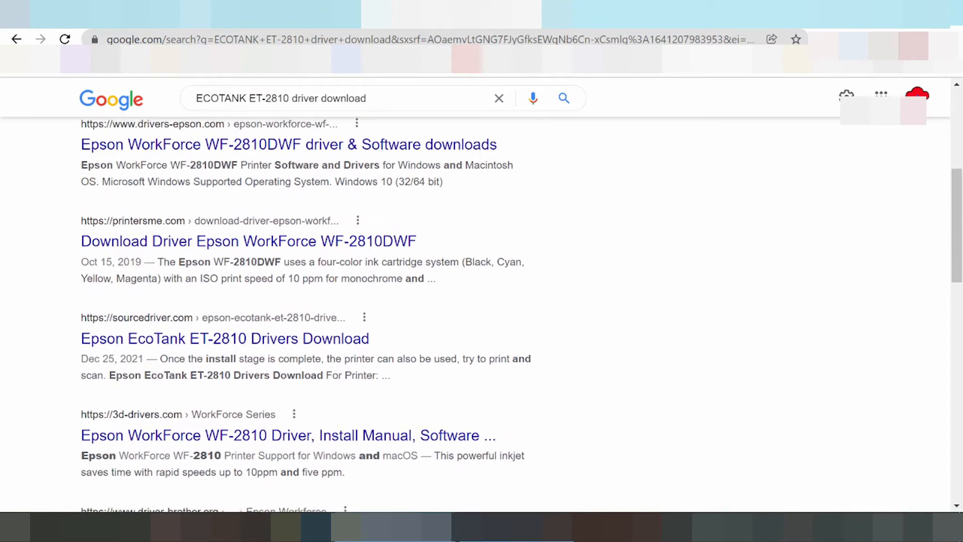
scroll(316, 192, "down", 1)
scroll(318, 200, "down", 1)
scroll(301, 226, "down", 1)
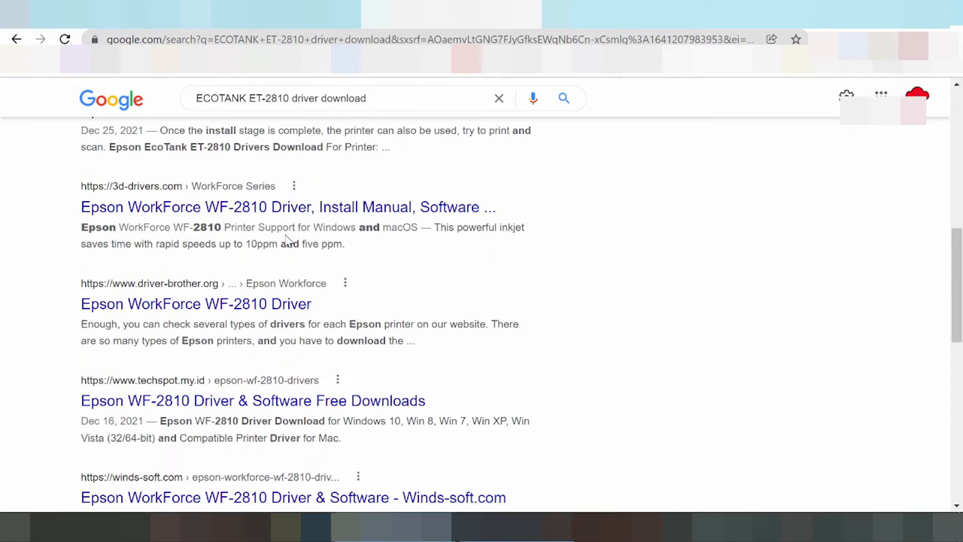
scroll(279, 248, "down", 2)
scroll(279, 241, "down", 1)
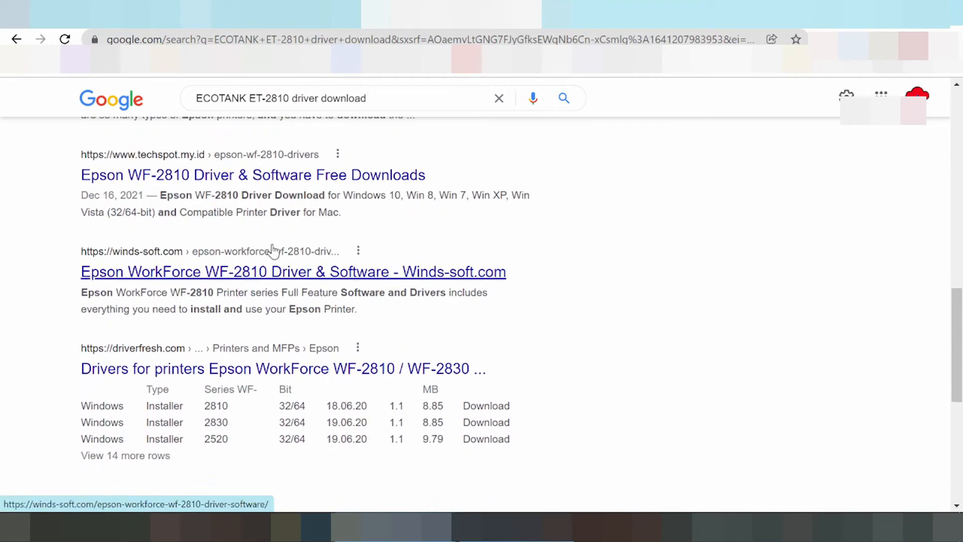
scroll(273, 252, "up", 1)
scroll(301, 230, "up", 5)
scroll(215, 241, "up", 4)
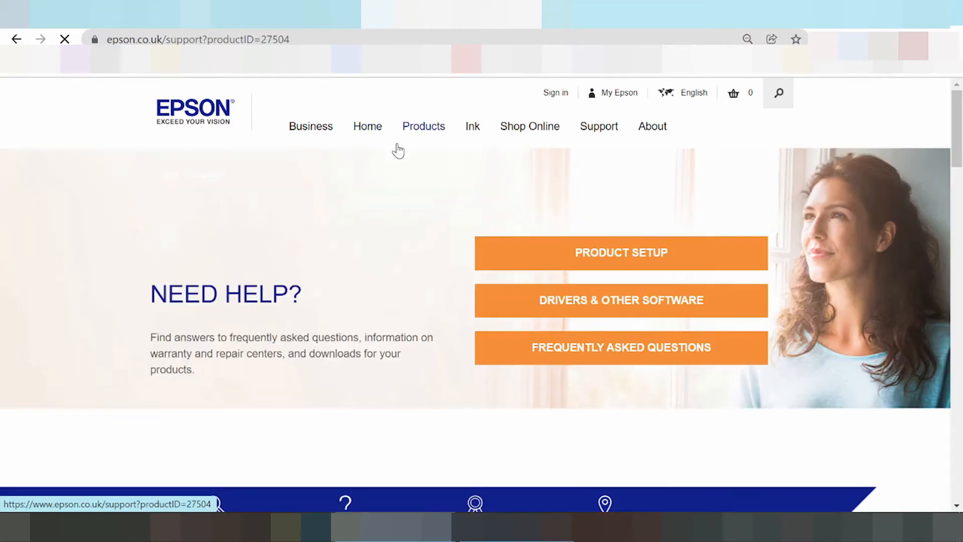
scroll(463, 220, "down", 2)
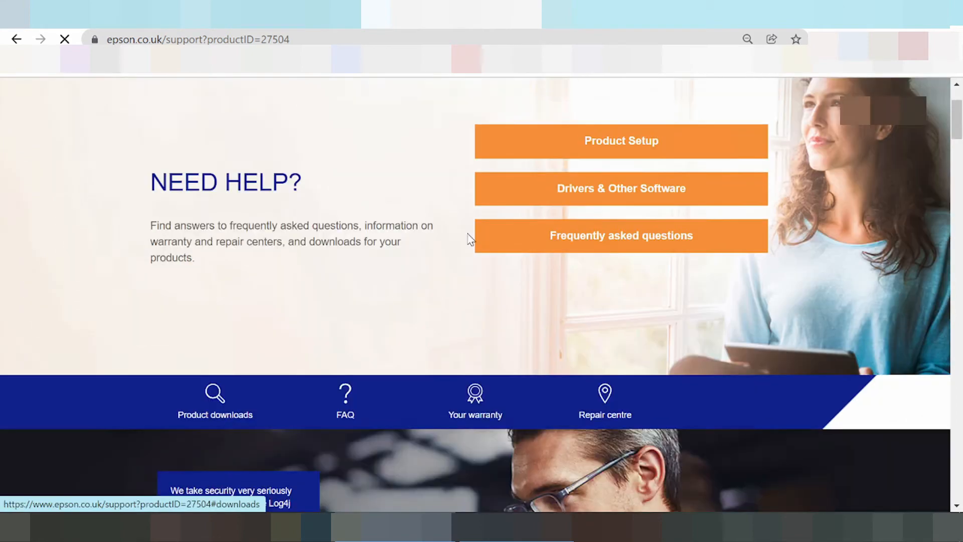
- Jump to the Product downloads section for the WorkForce WF-2810DWF
left_click(605, 164)
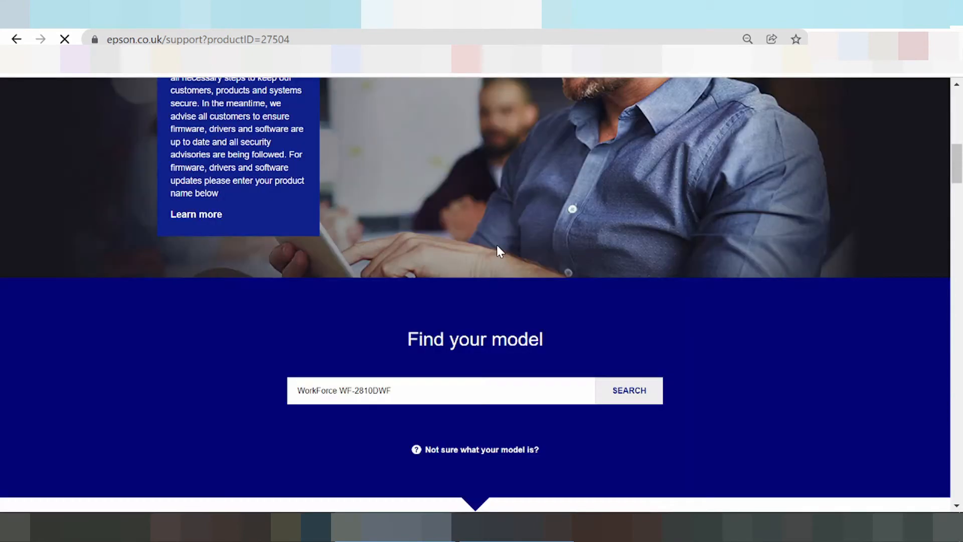
scroll(520, 256, "down", 1)
scroll(527, 257, "up", 1)
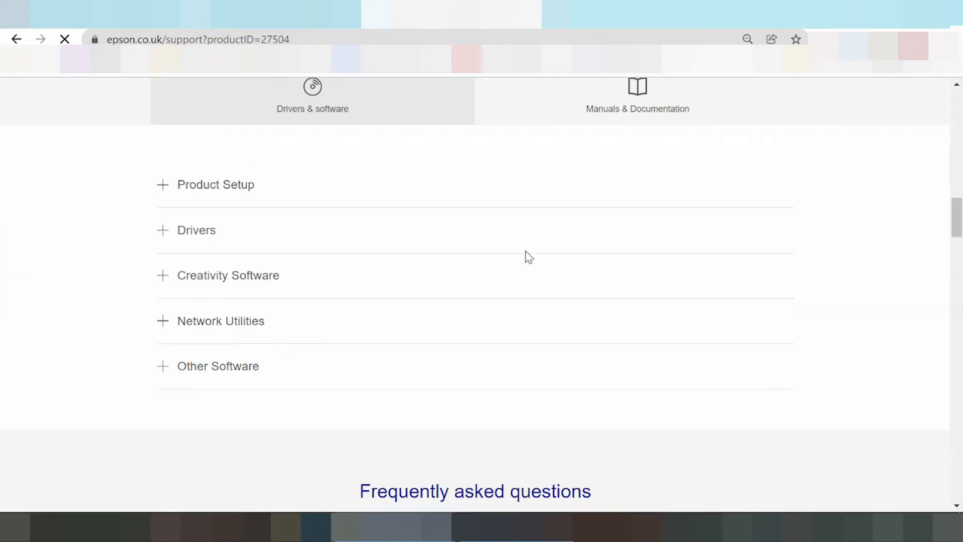
scroll(534, 245, "up", 1)
scroll(524, 243, "up", 2)
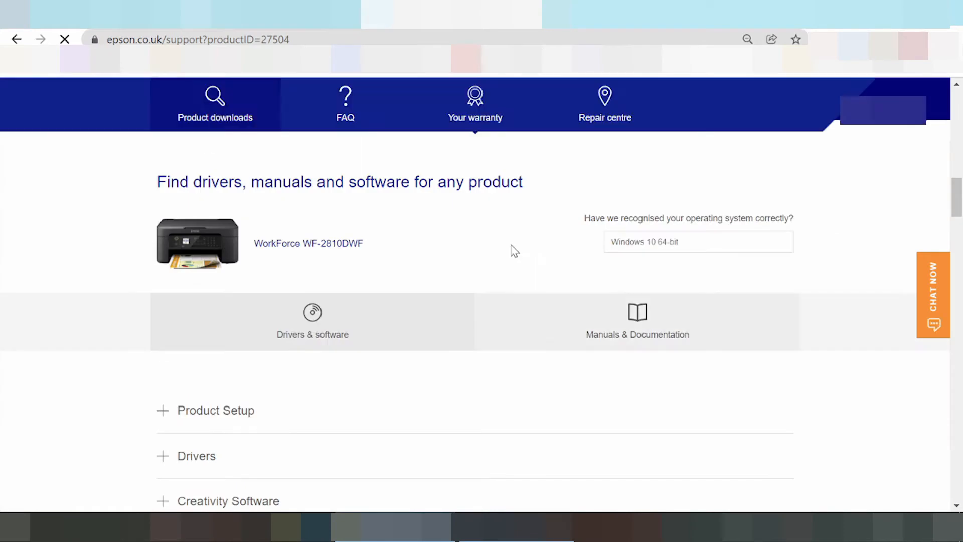
scroll(546, 234, "down", 1)
scroll(547, 233, "up", 1)
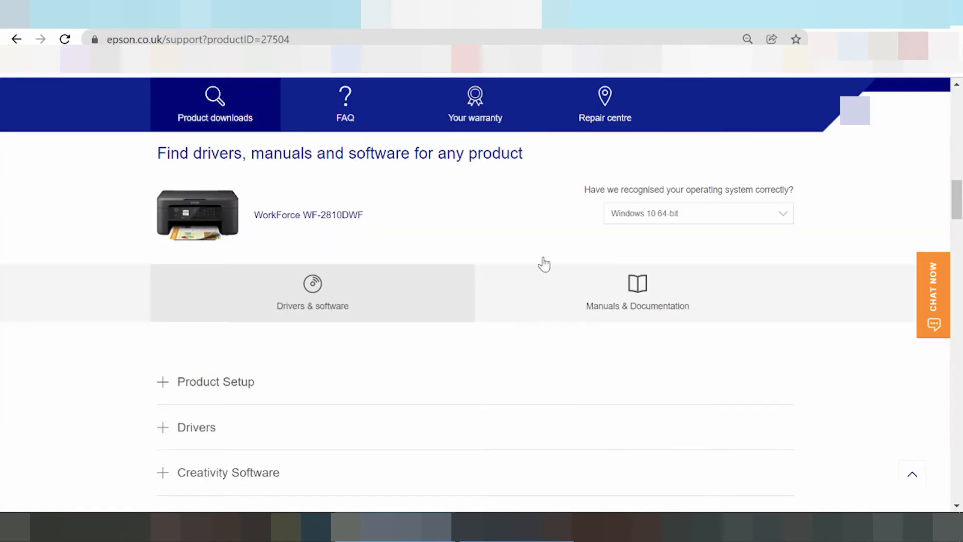
scroll(542, 264, "up", 1)
- Choose Windows 11 from the operating system list
left_click(662, 325)
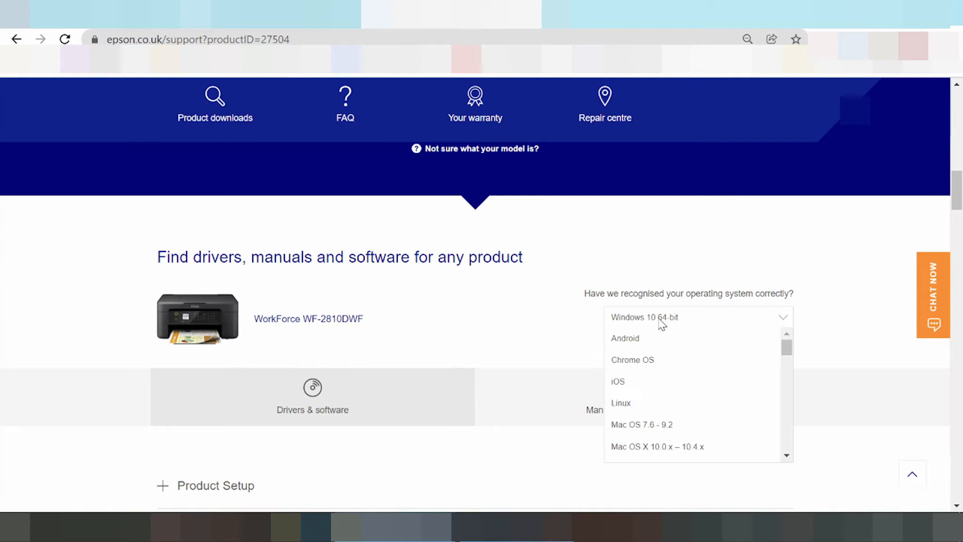
scroll(645, 360, "down", 2)
scroll(693, 352, "down", 1)
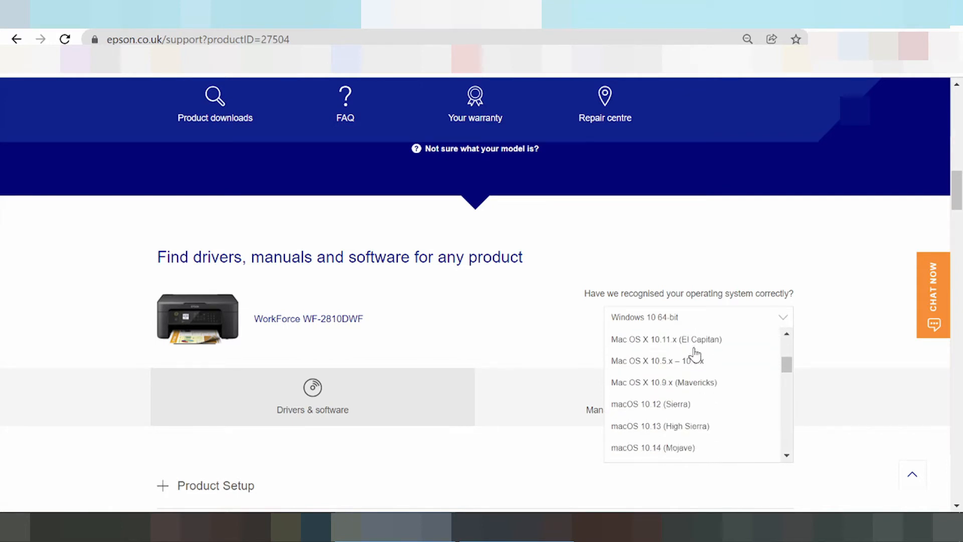
scroll(695, 354, "down", 1)
scroll(694, 355, "down", 1)
scroll(695, 360, "down", 1)
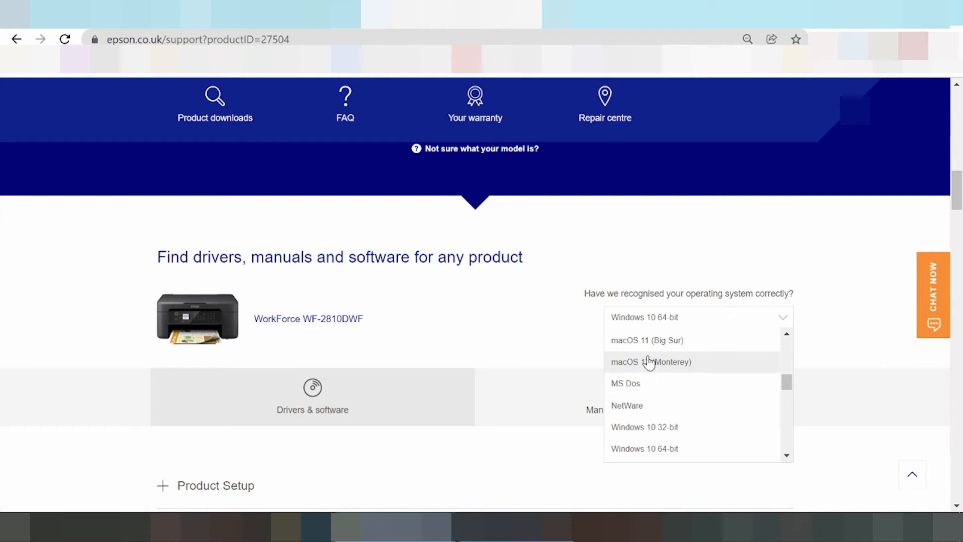
scroll(697, 350, "down", 2)
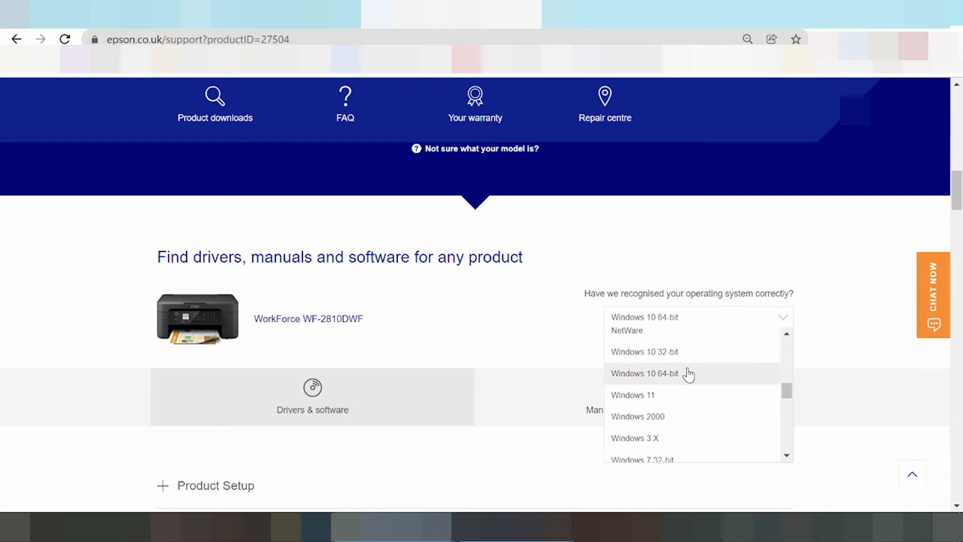
scroll(636, 395, "down", 2)
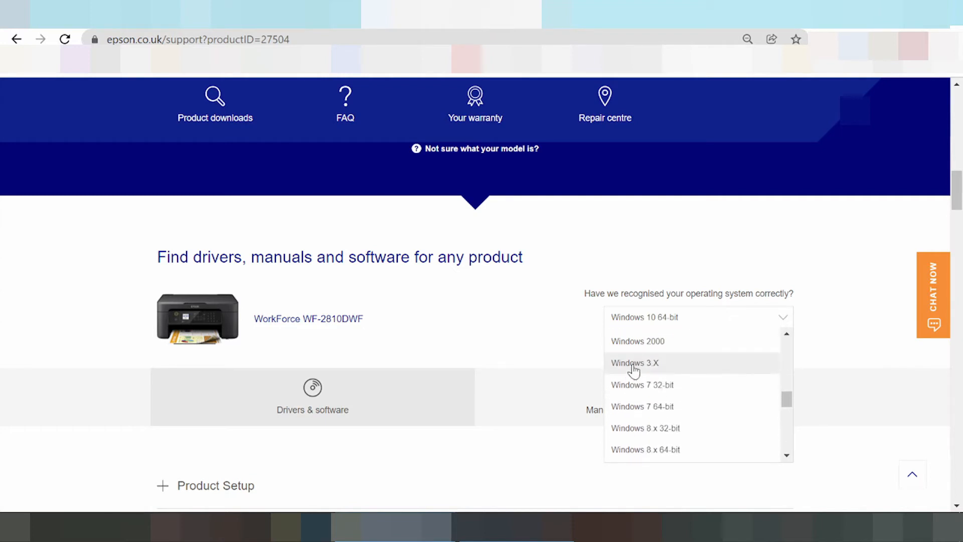
scroll(653, 374, "up", 2)
scroll(693, 387, "down", 2)
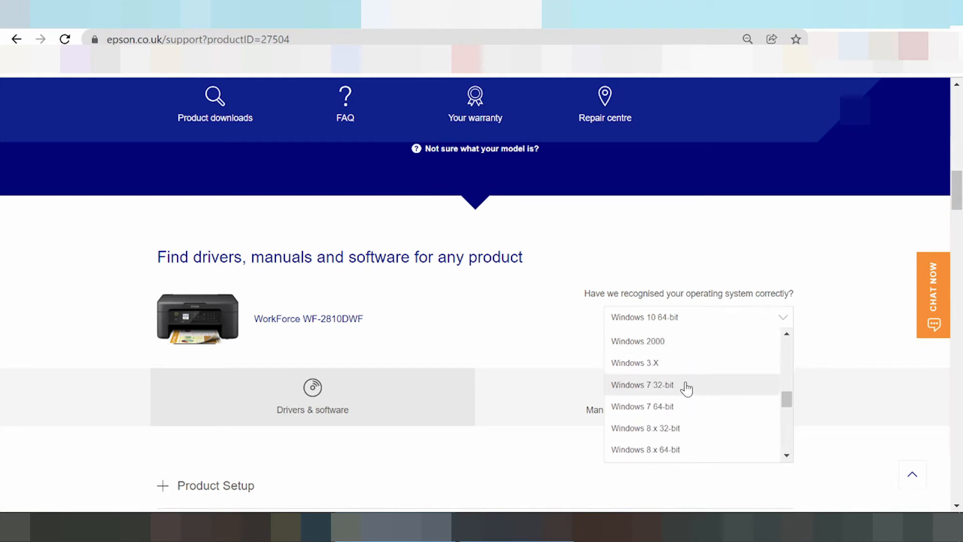
scroll(683, 379, "down", 2)
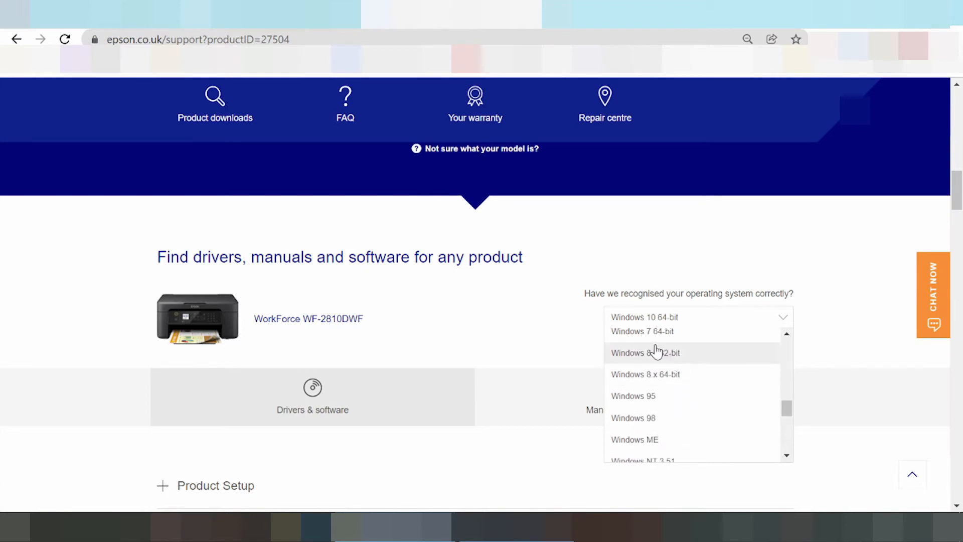
scroll(638, 367, "down", 2)
scroll(656, 348, "down", 2)
scroll(704, 351, "down", 2)
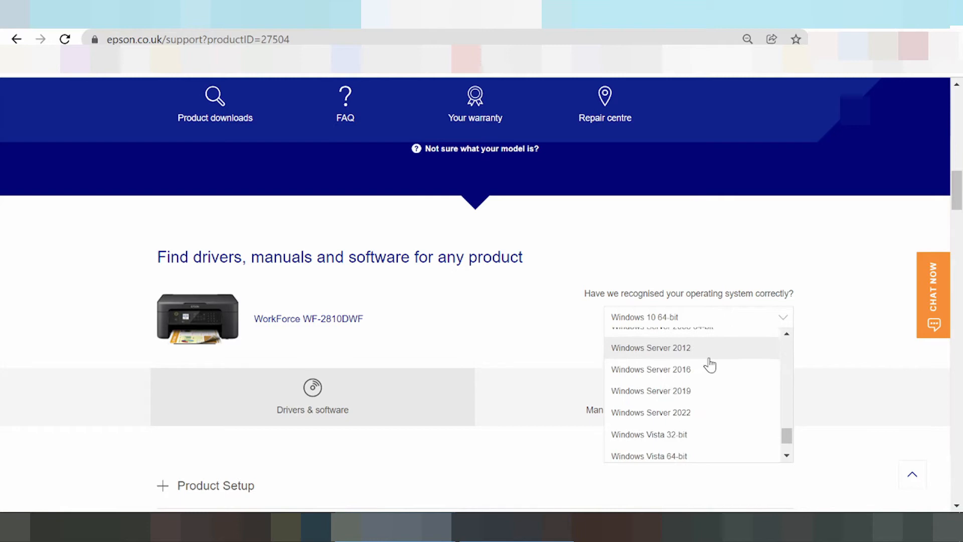
scroll(710, 366, "down", 3)
scroll(695, 359, "up", 3)
scroll(692, 396, "up", 2)
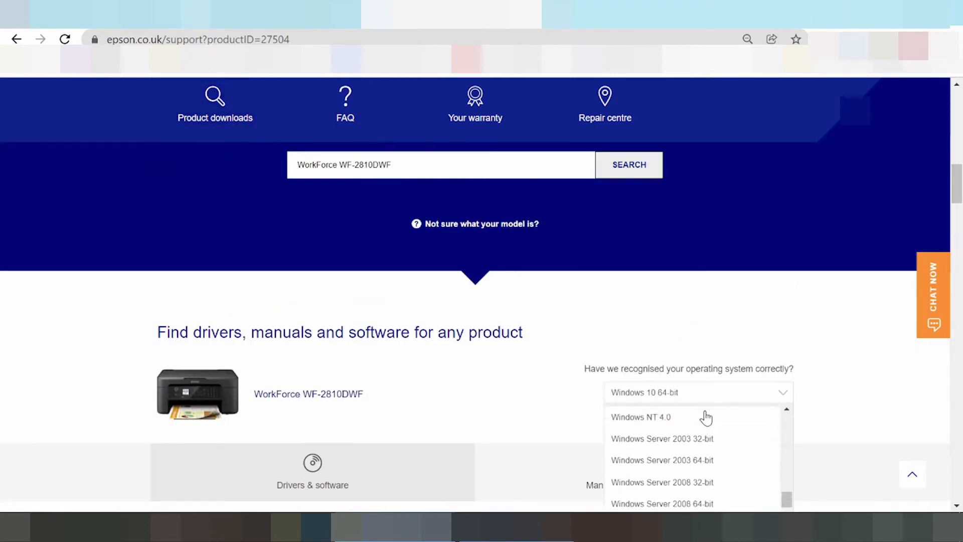
scroll(701, 431, "up", 2)
scroll(873, 380, "up", 2)
scroll(863, 369, "down", 3)
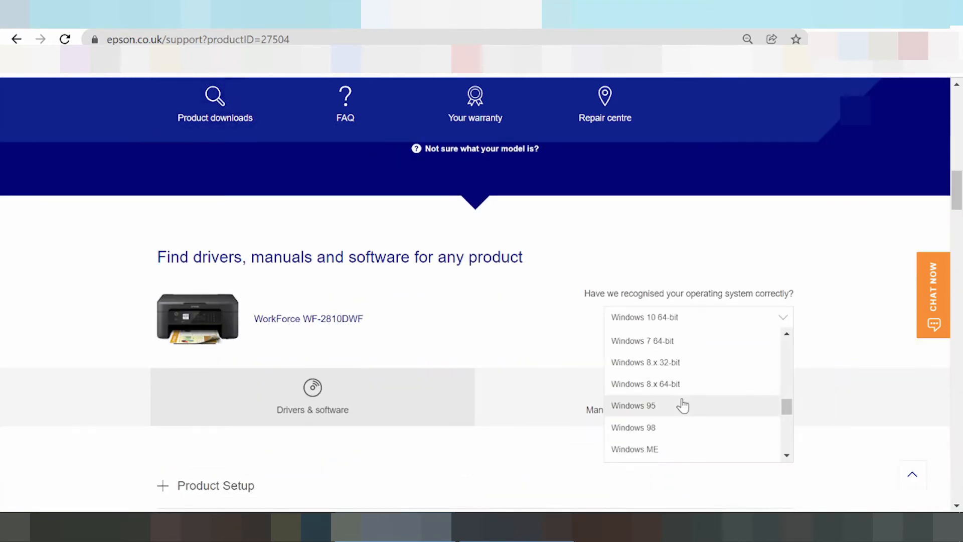
scroll(683, 405, "up", 2)
scroll(683, 403, "up", 2)
scroll(684, 399, "down", 2)
scroll(691, 390, "down", 2)
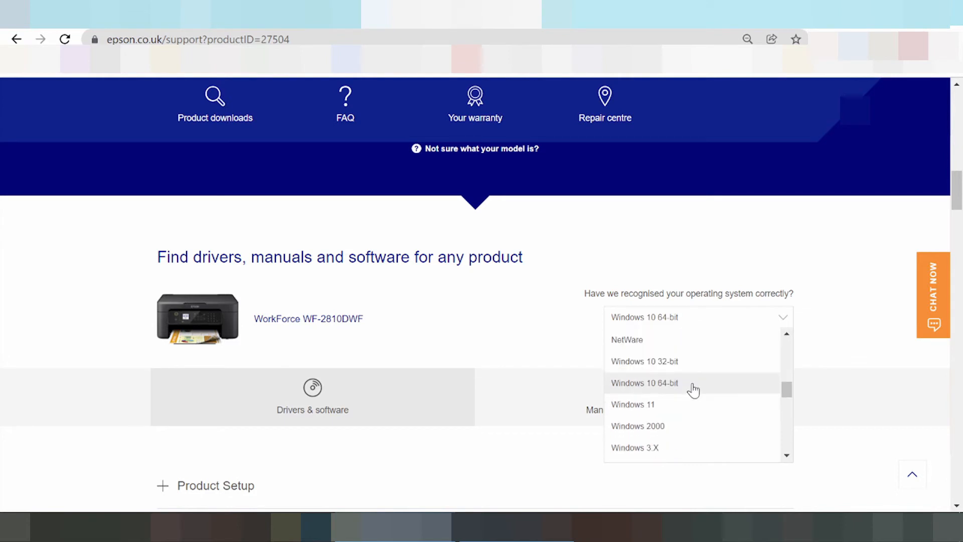
scroll(692, 395, "down", 2)
scroll(662, 395, "down", 1)
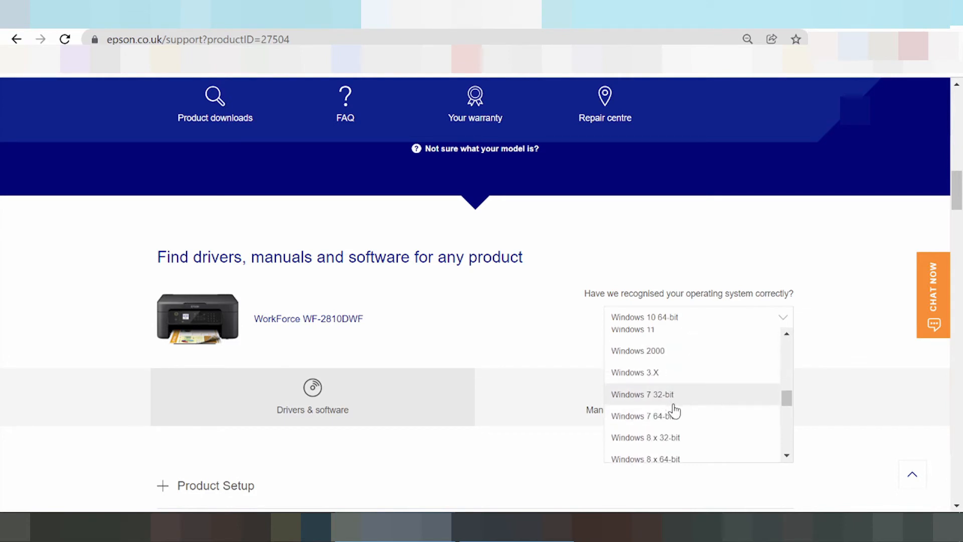
scroll(676, 412, "up", 1)
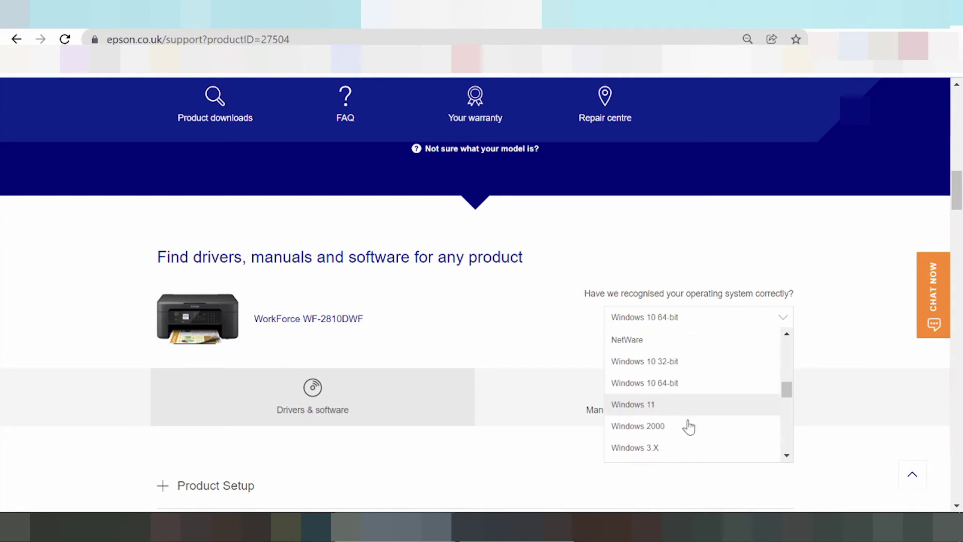
left_click(654, 405)
scroll(648, 406, "down", 2)
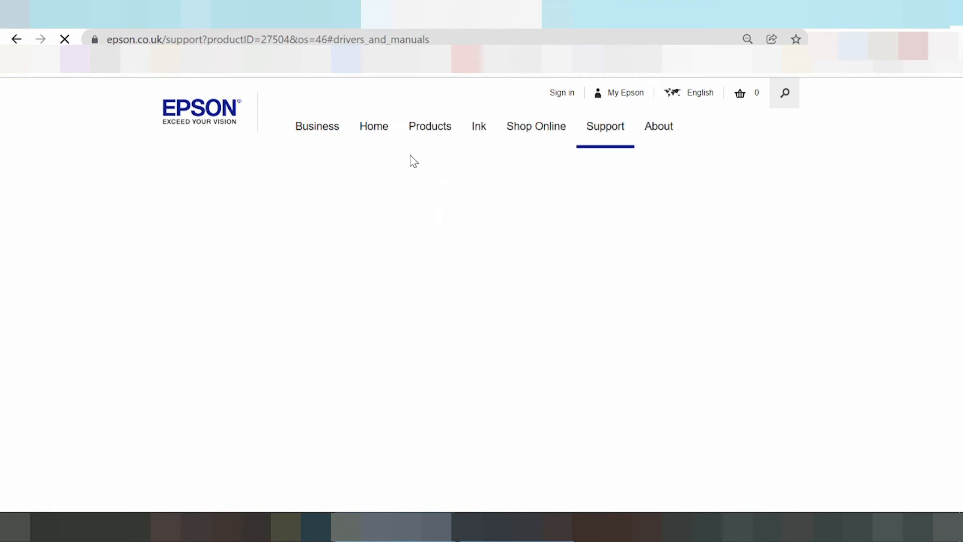
scroll(399, 199, "down", 1)
scroll(407, 199, "down", 1)
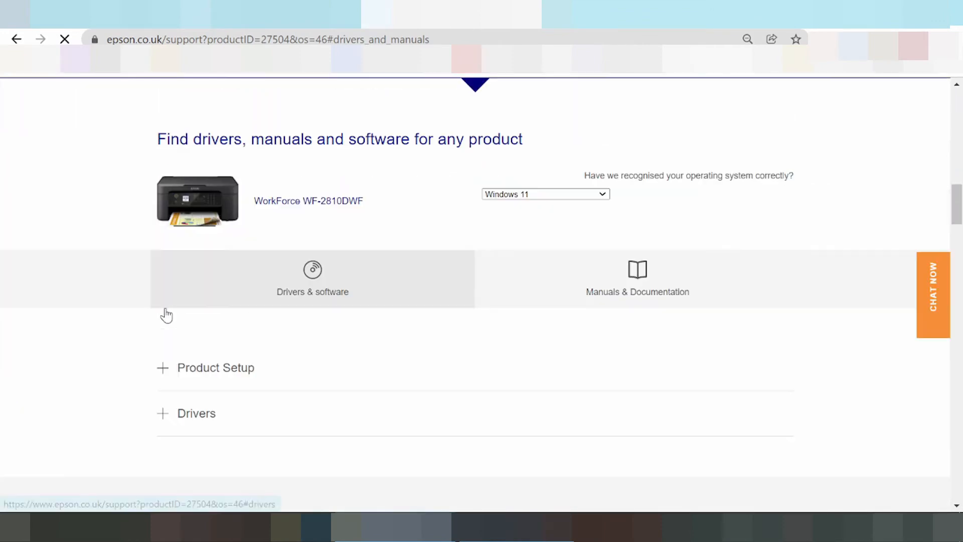
- Show Drivers & software and expand Product Setup and the Drivers list for Windows 11
left_click(164, 310)
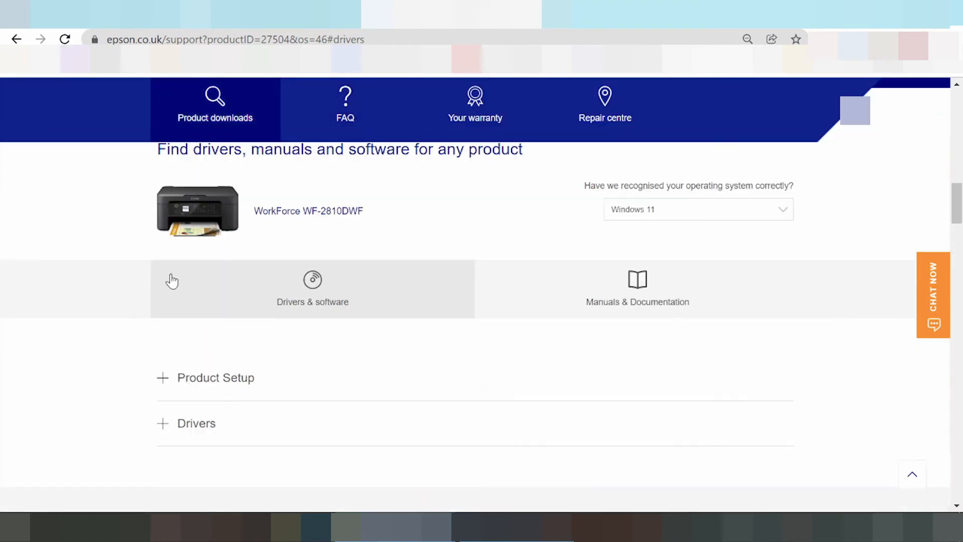
left_click(161, 380)
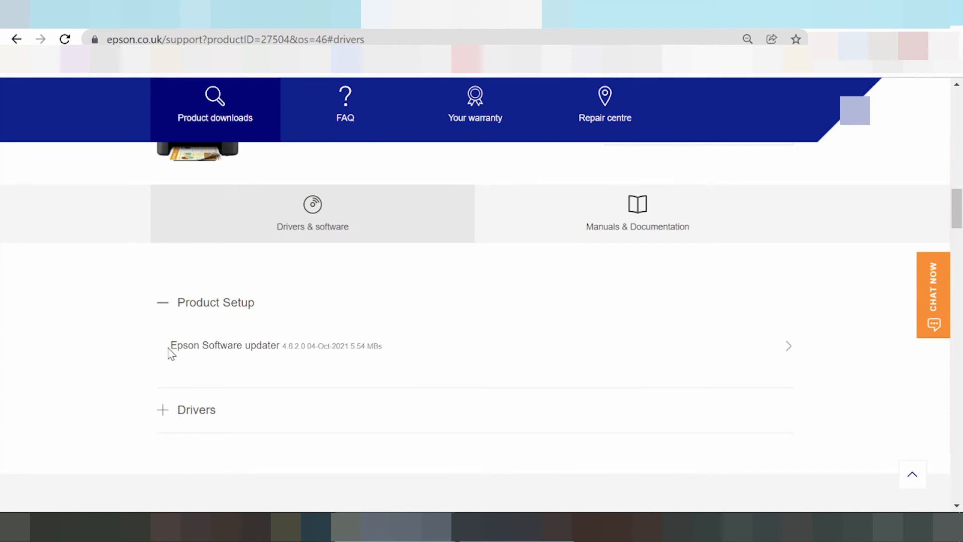
left_click(162, 412)
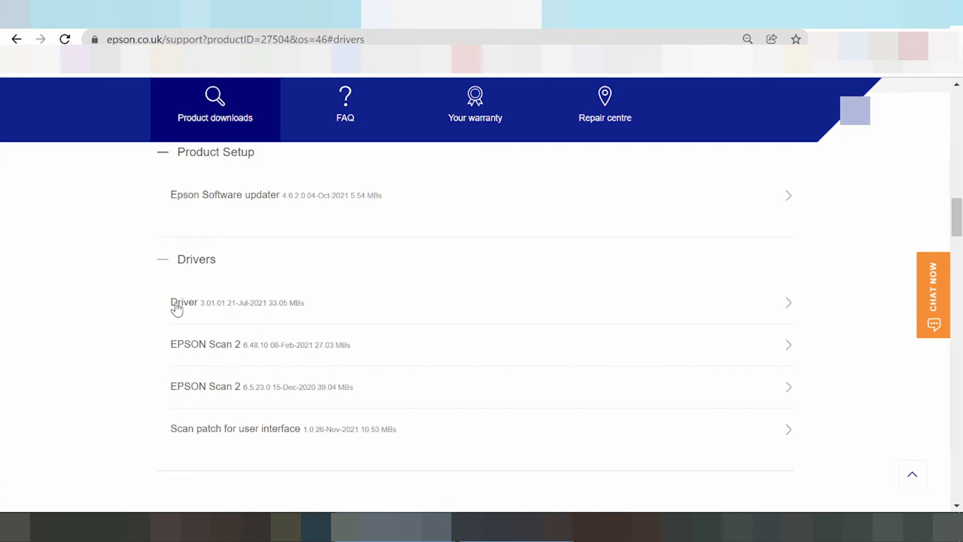
- Expand Driver 3.01.01 and review its details: 21-Jul-2021, EXE, 33.05 MB, version 3.01.01
left_click(783, 309)
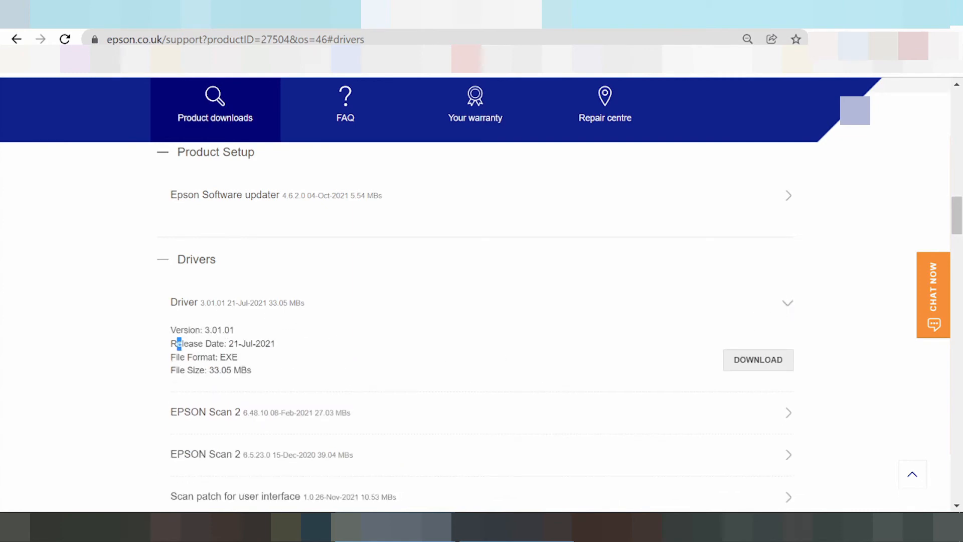
left_click_drag(178, 344, 220, 356)
left_click(221, 356)
left_click_drag(171, 370, 195, 370)
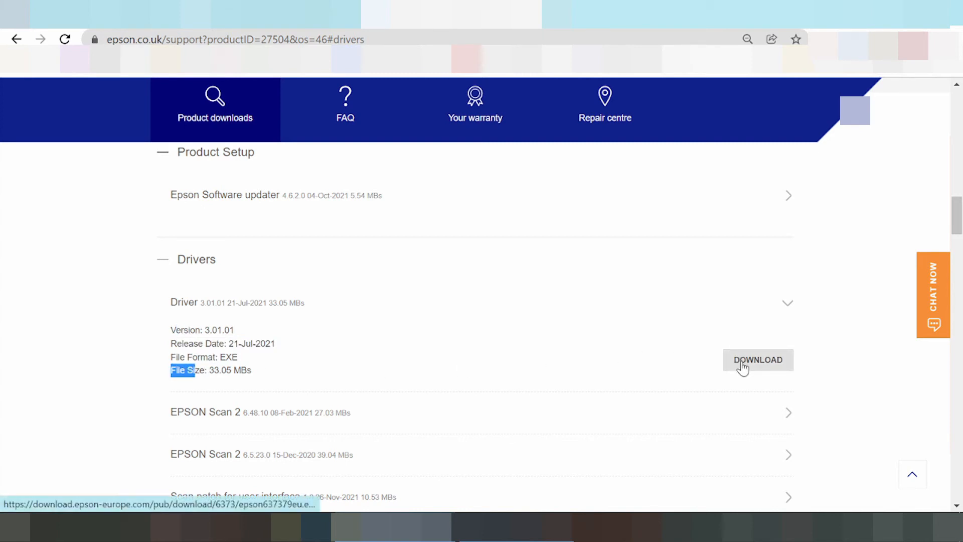